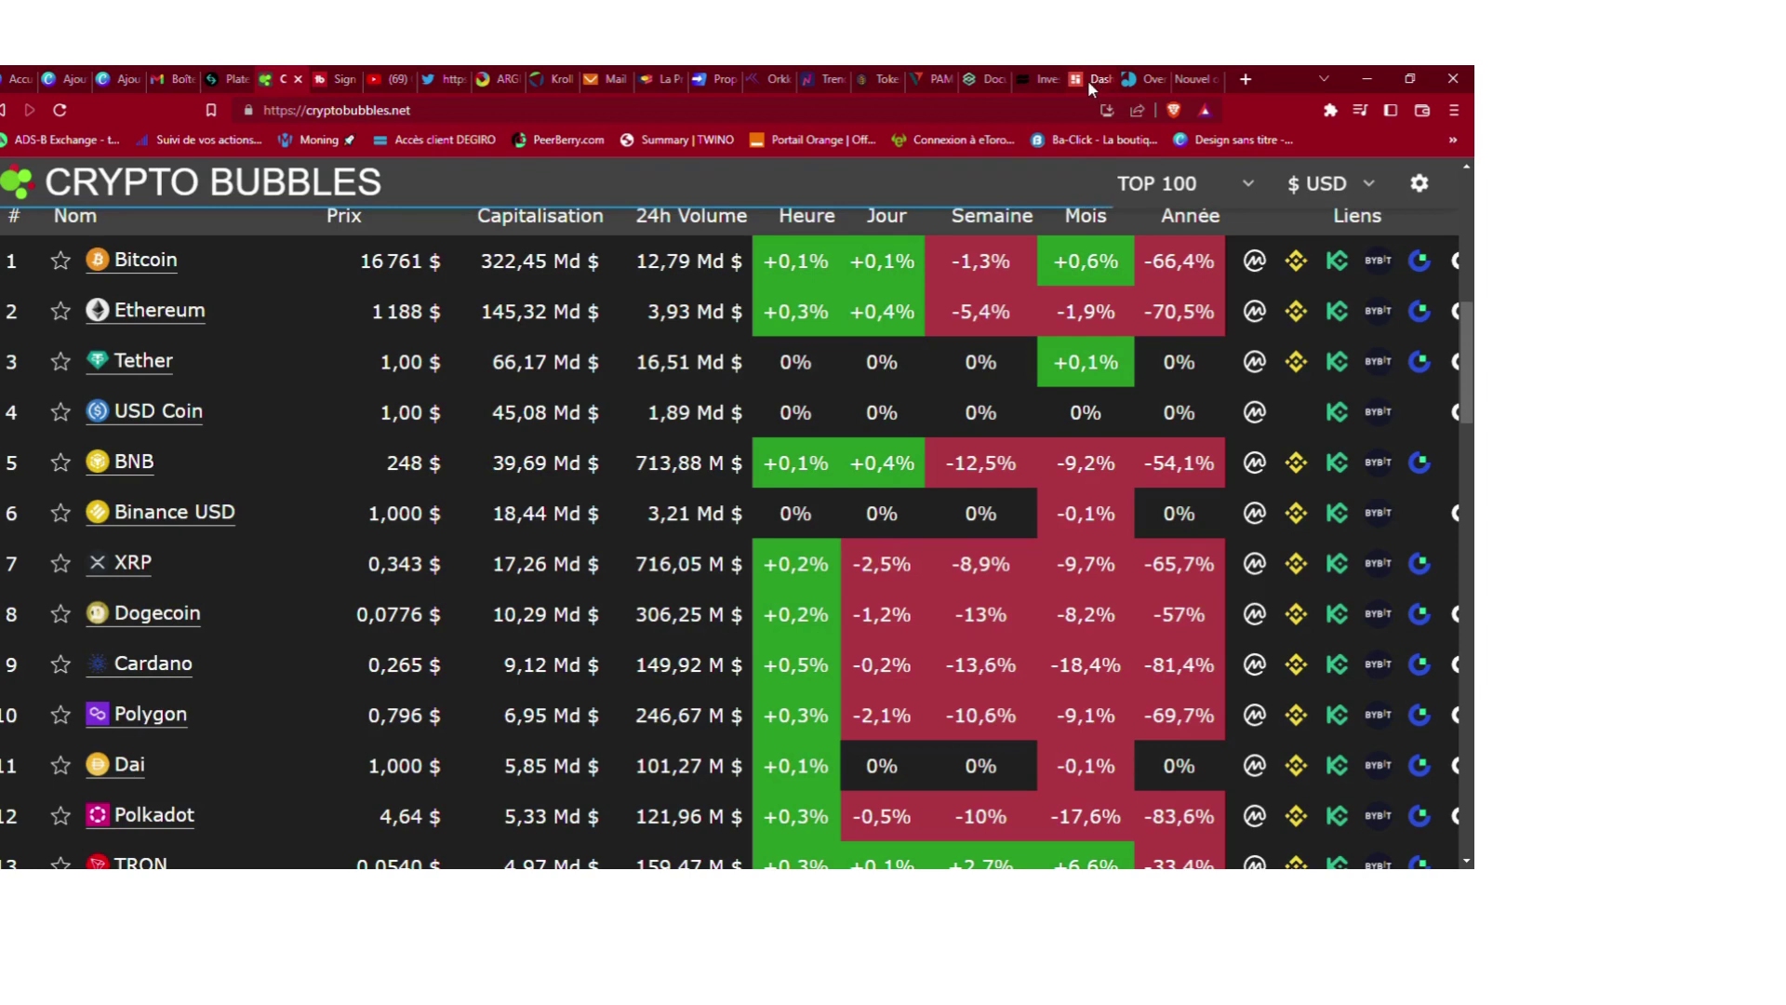
Step: Switch to the Bricks.co tab showing 13 properties worth 2 622,43 €
left_click(1088, 80)
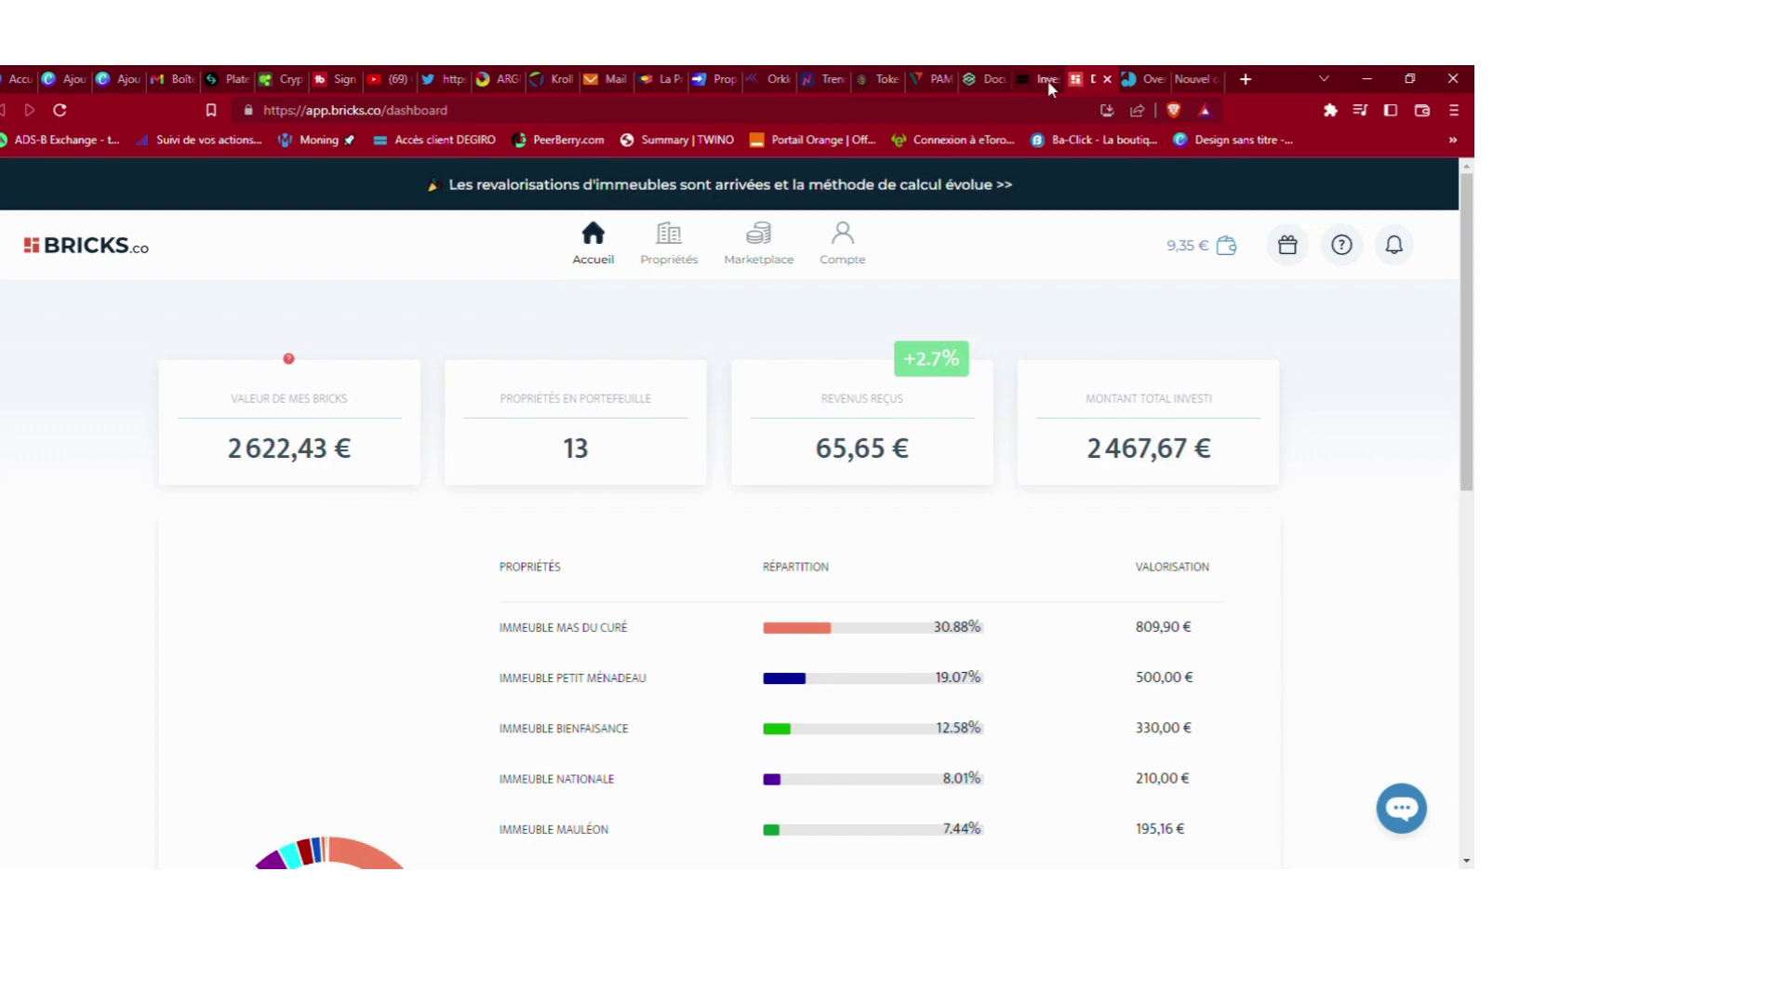
Step: Switch to the Lande Overview tab showing the €631.39 account value
left_click(1135, 81)
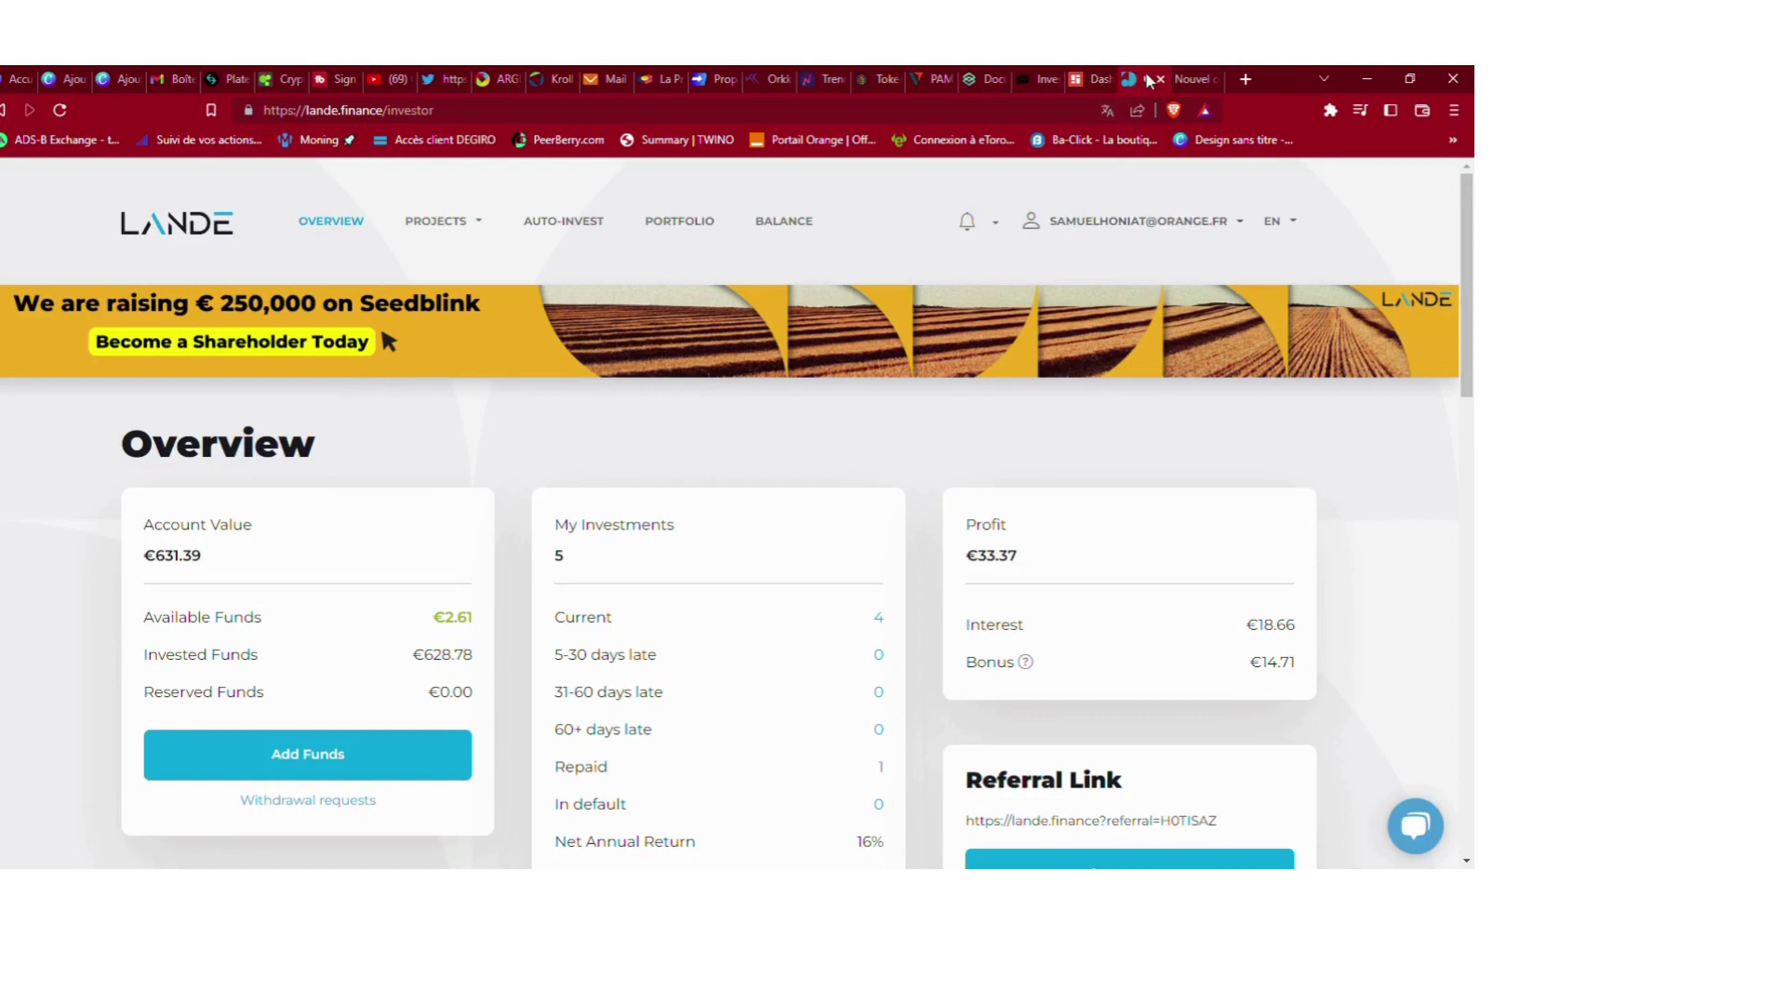
Step: Switch to the Trade Republic homepage offering a free €40 first share
left_click(1035, 80)
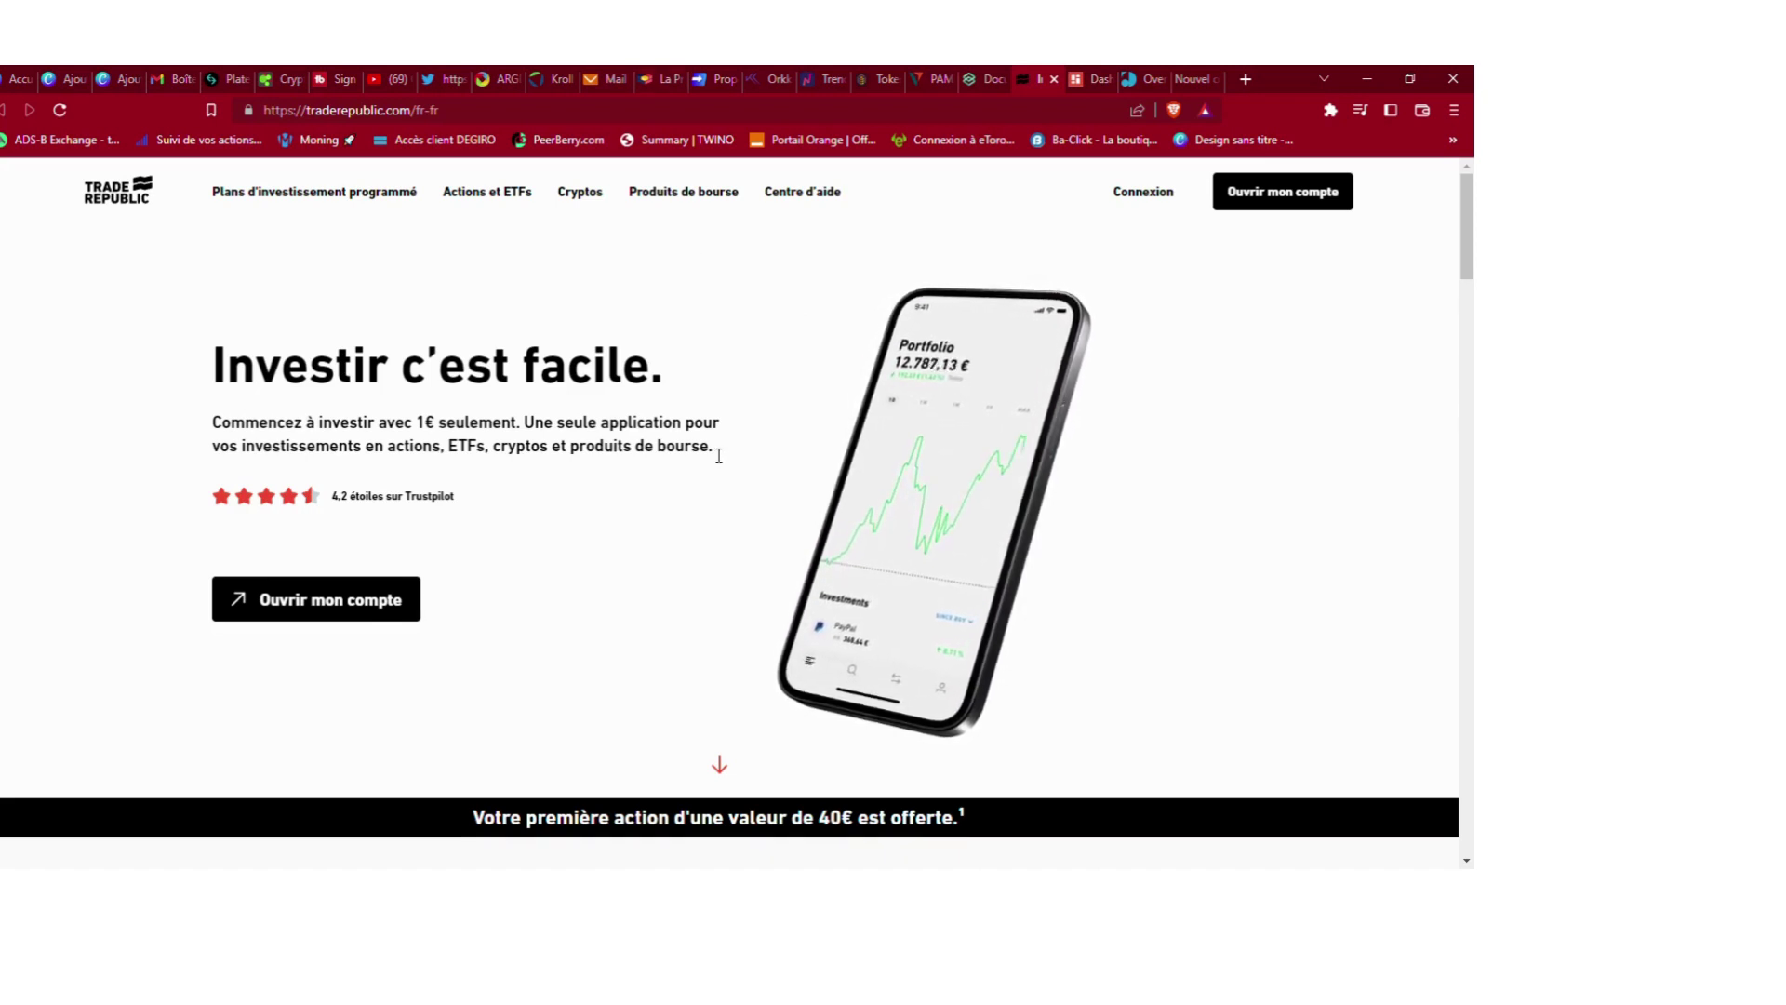
scroll(685, 628, "down", 2)
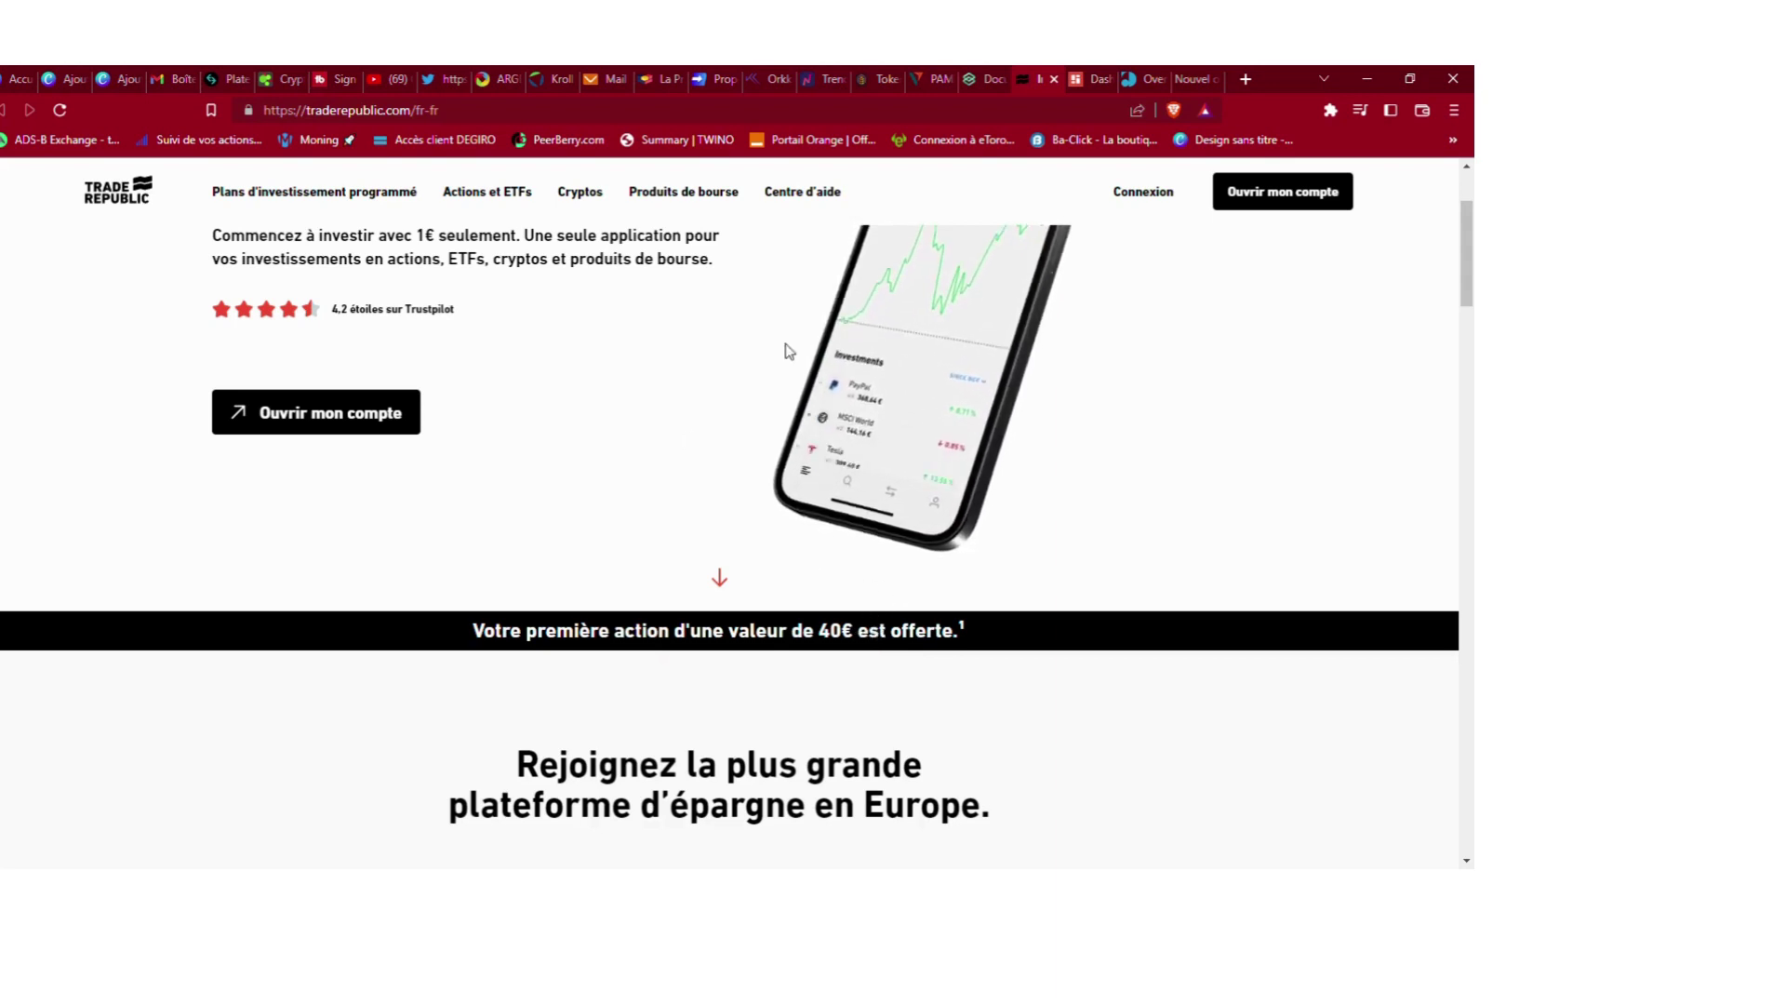
Step: Switch to the RealT marketplace listing 40 tokenized Detroit properties
left_click(872, 78)
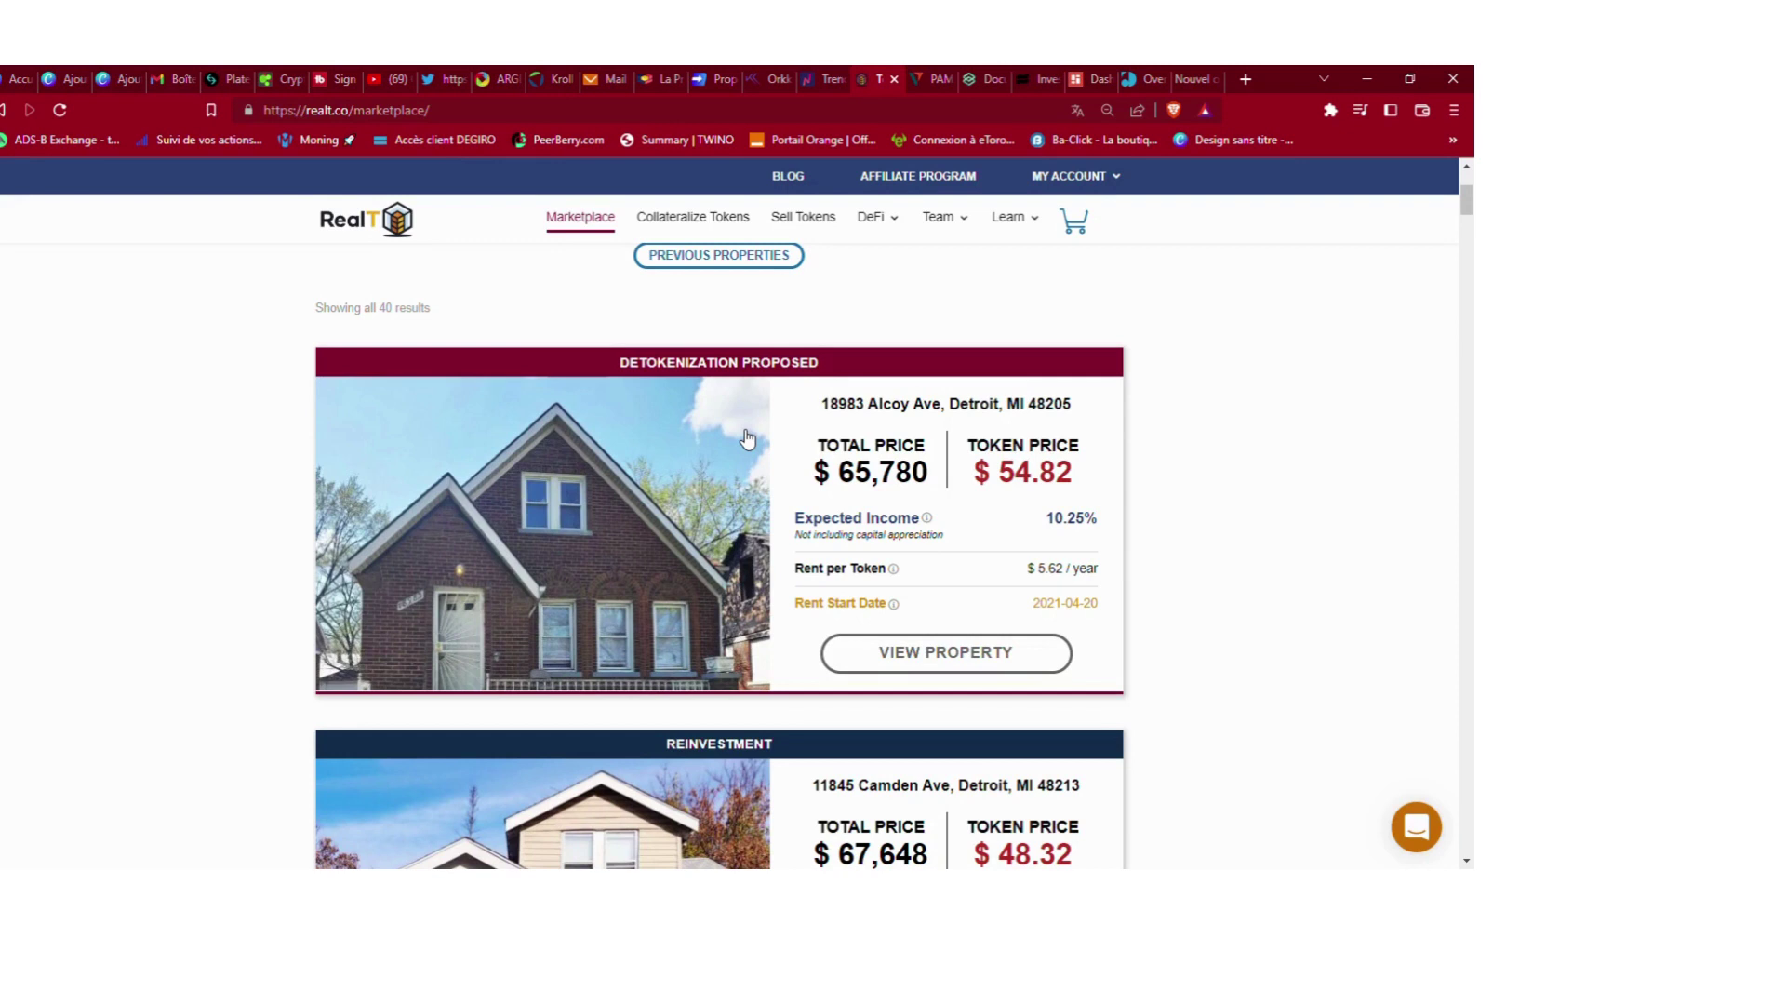
Step: Switch to La Première Brique's Projets page listing Le Pétale, Le Bob and Le Jean-Blanc
left_click(654, 79)
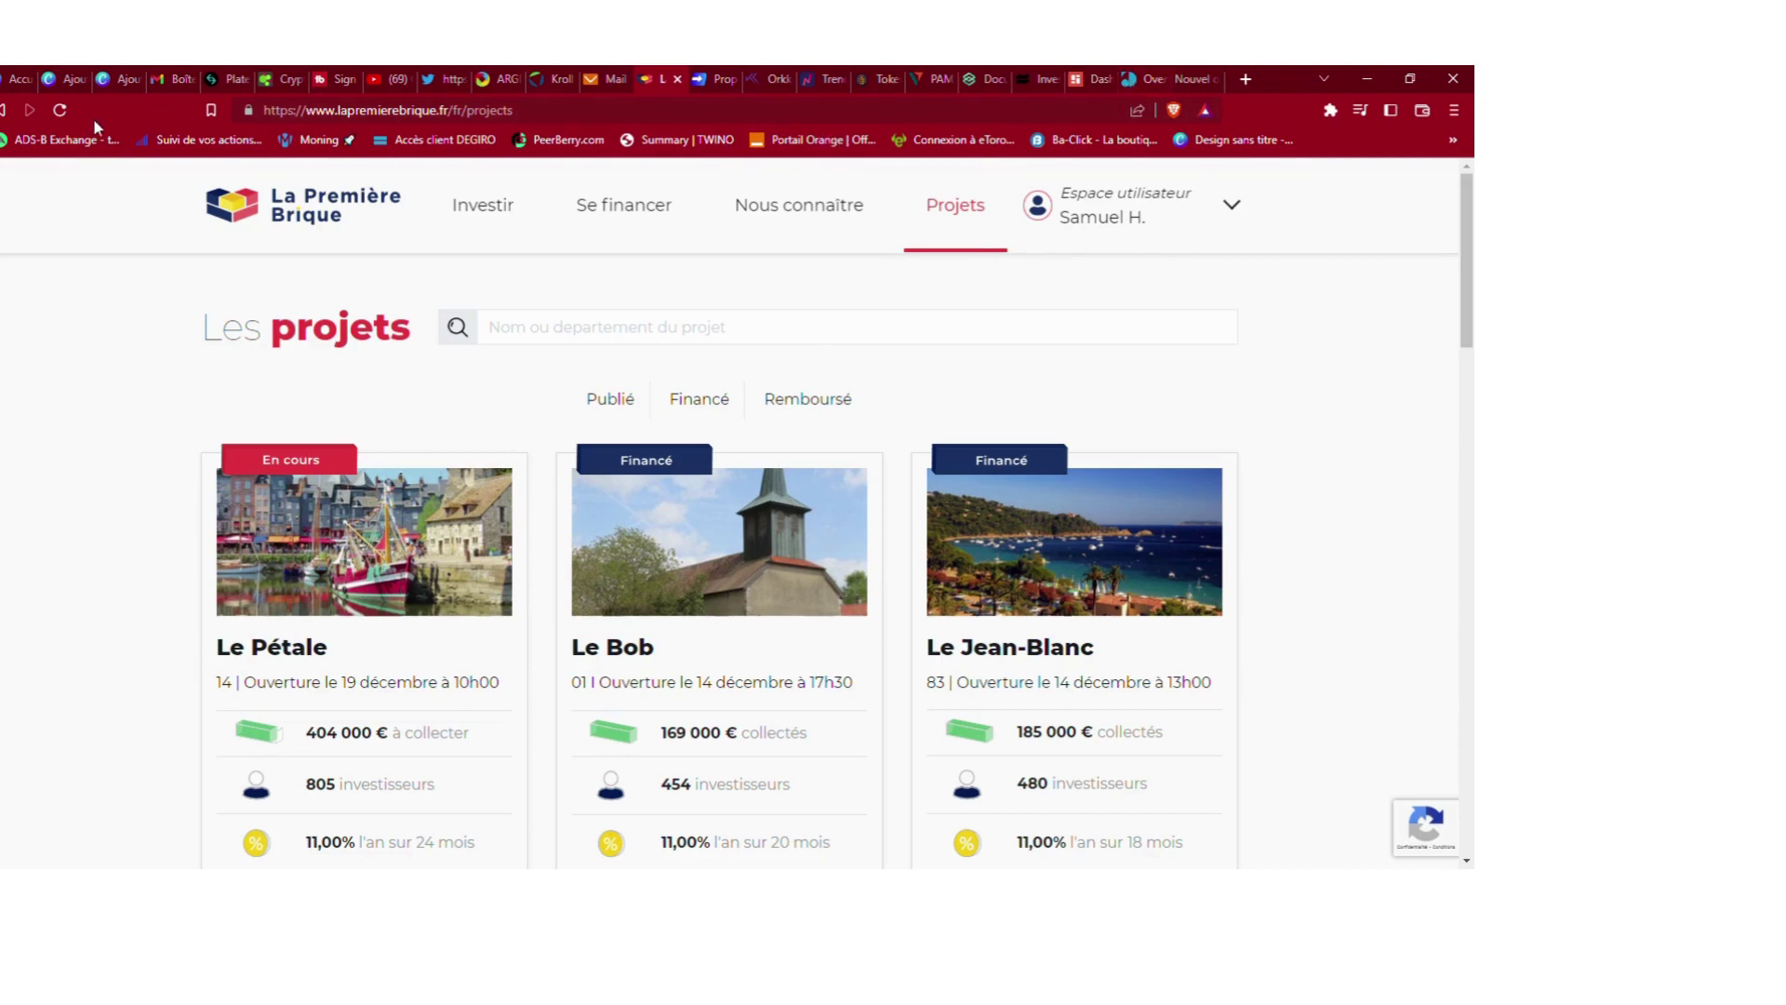
Step: Switch back to the Crypto Bubbles top-100 table led by Bitcoin at 16 757 $
left_click(269, 82)
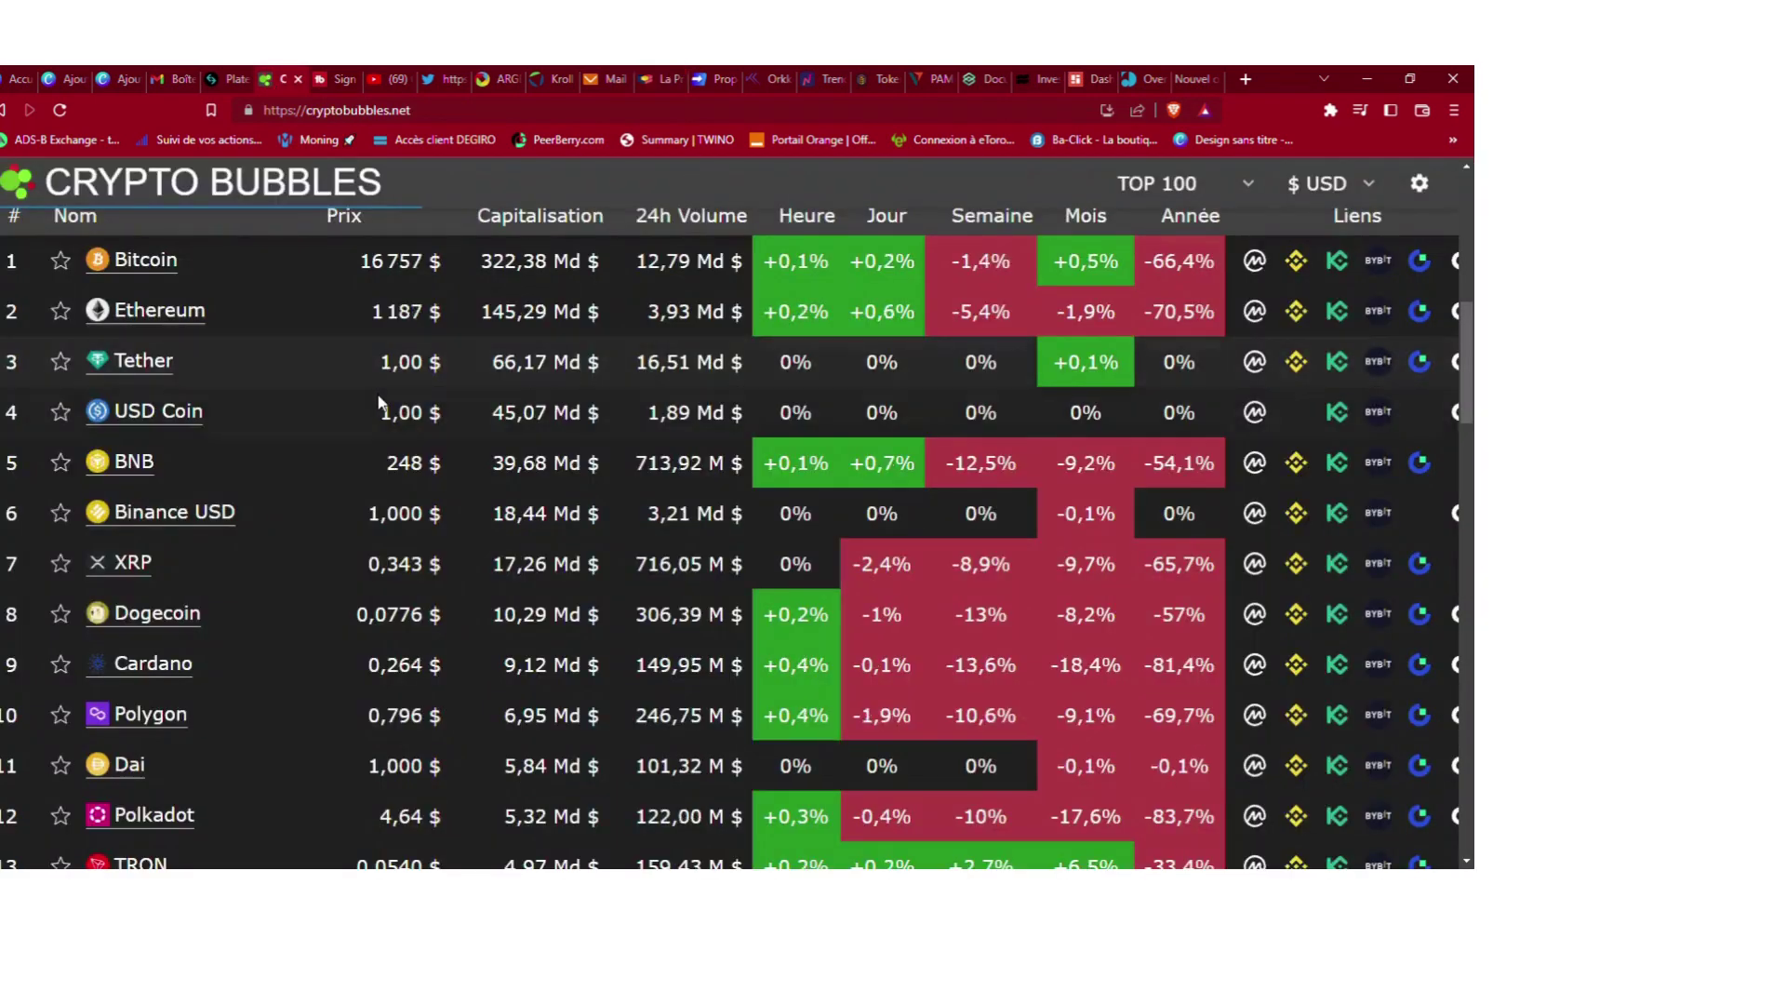